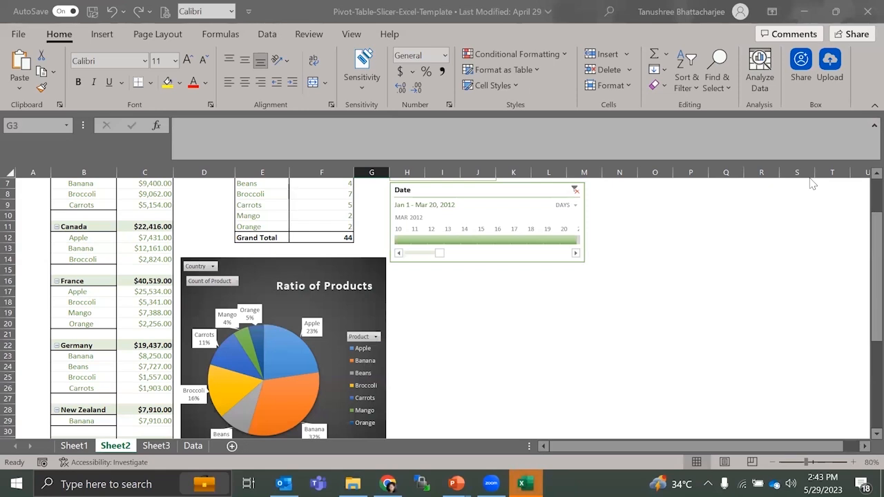
# Create a PivotTable from the Data sheet range $A$1:$F$50 on a new worksheet.
pyautogui.click(158, 442)
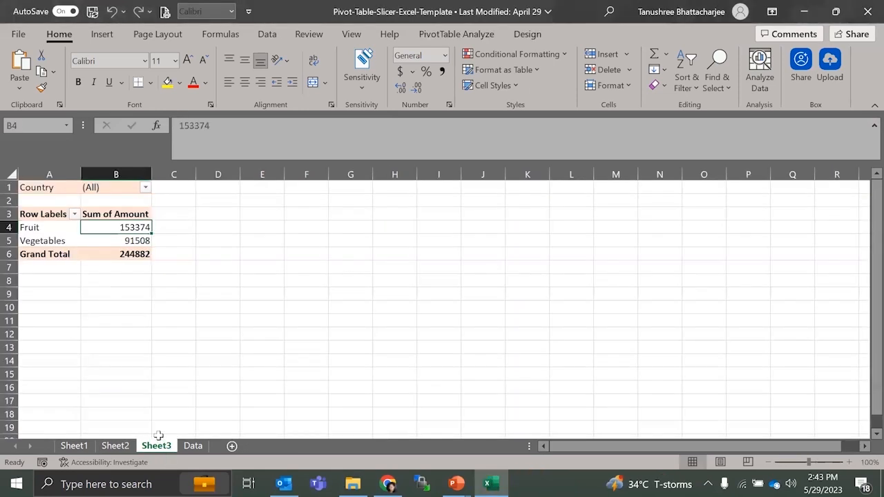
pyautogui.click(77, 445)
pyautogui.click(193, 446)
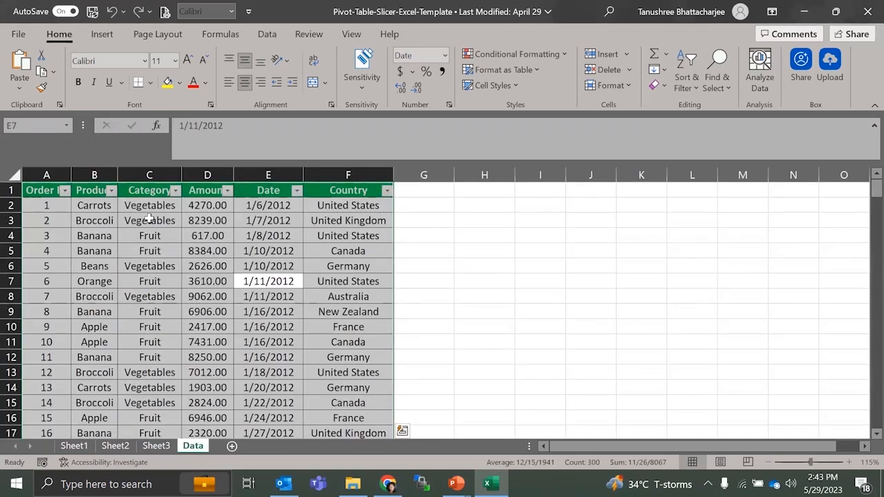
pyautogui.click(103, 36)
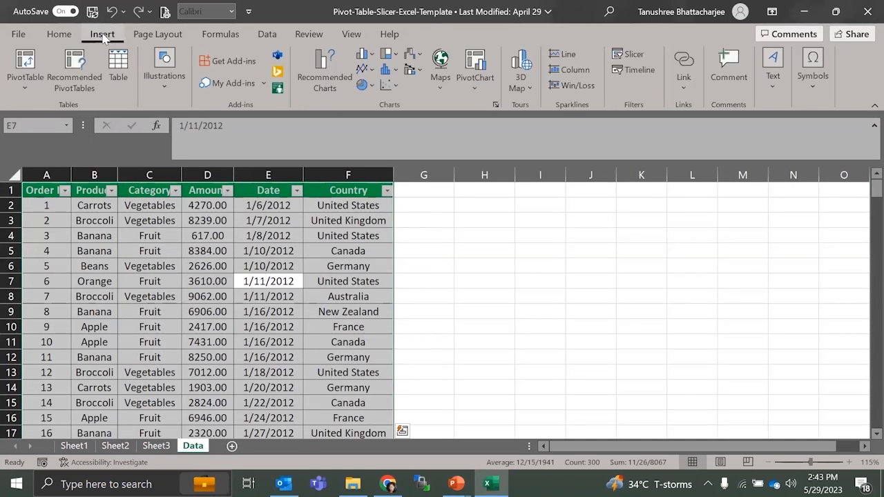
pyautogui.click(31, 62)
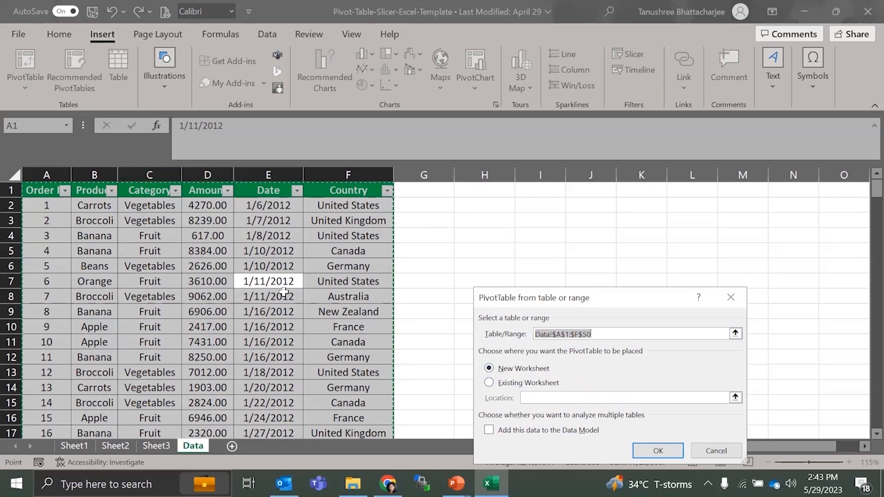
pyautogui.click(657, 451)
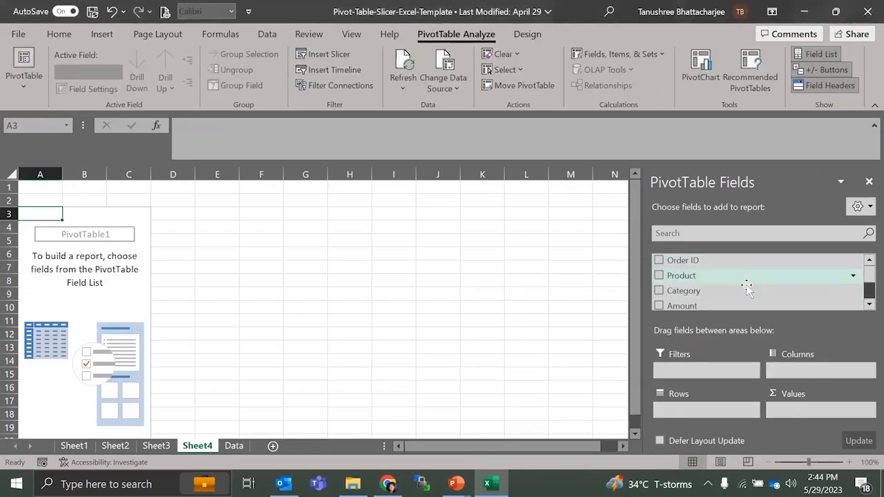
# Lay out the PivotTable with Category as the report filter, Product as rows and the sum of Amount as values.
pyautogui.moveTo(730, 289); pyautogui.dragTo(701, 413)
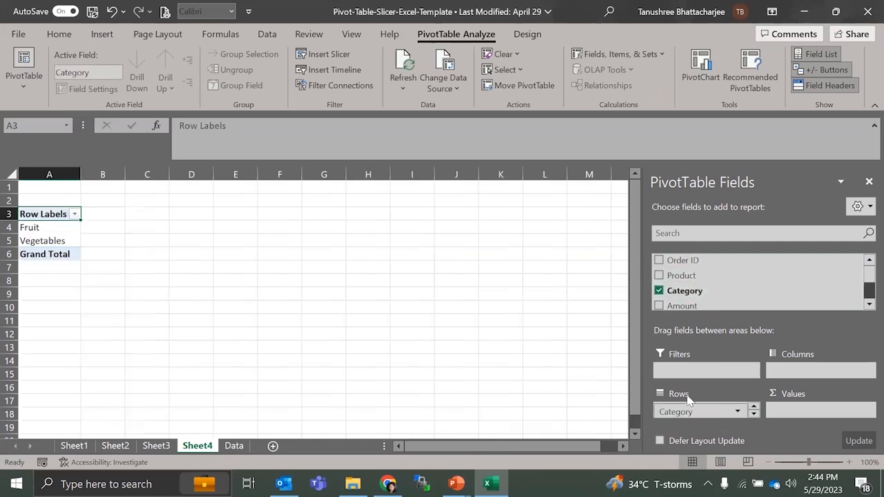
pyautogui.moveTo(684, 412); pyautogui.dragTo(684, 372)
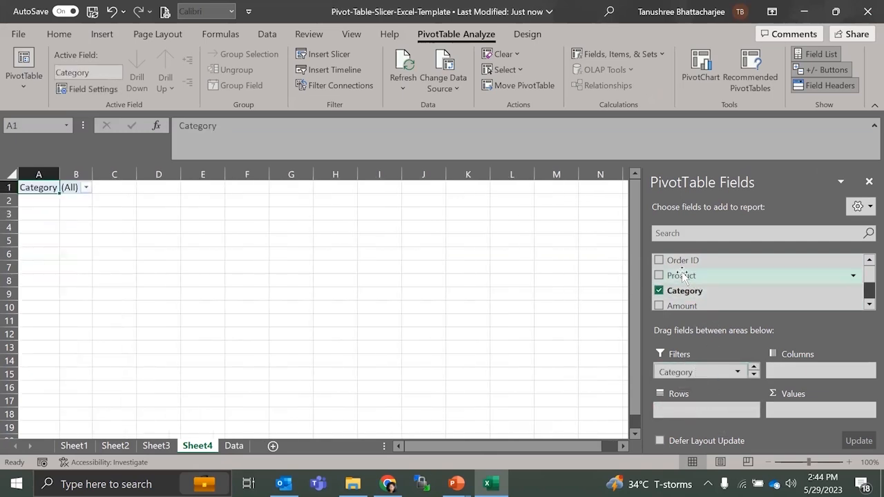
pyautogui.moveTo(681, 275); pyautogui.dragTo(699, 411)
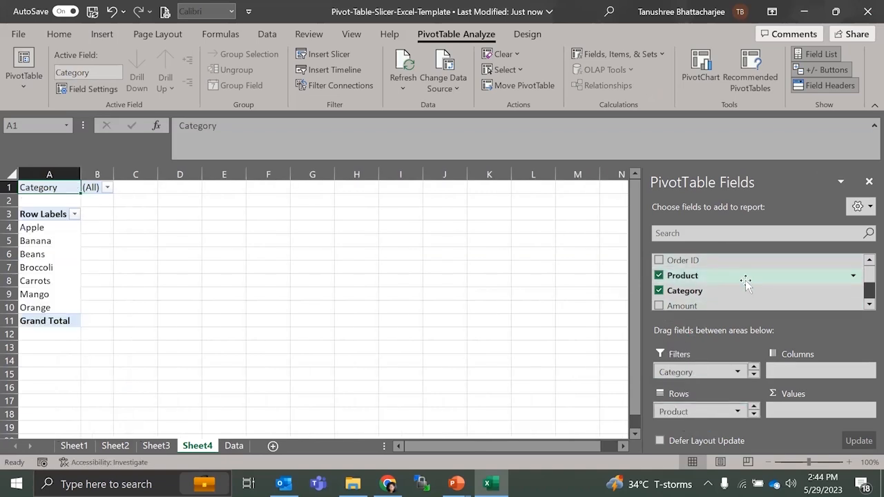
pyautogui.scroll(-1, 746, 280)
pyautogui.moveTo(717, 275); pyautogui.dragTo(801, 405)
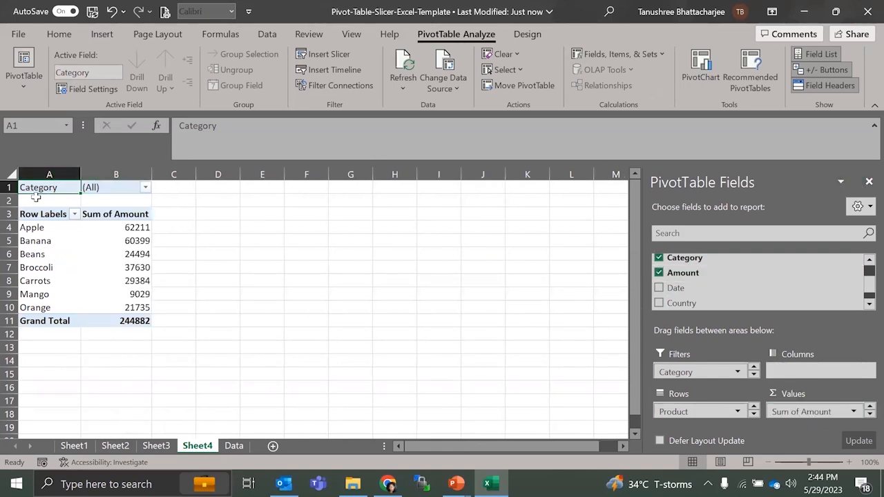
# Review the source records on the Data sheet and filter the PivotTable on Sheet4 to the Fruit category.
pyautogui.click(233, 446)
pyautogui.scroll(-17, 169, 335)
pyautogui.scroll(9, 205, 287)
pyautogui.scroll(8, 205, 287)
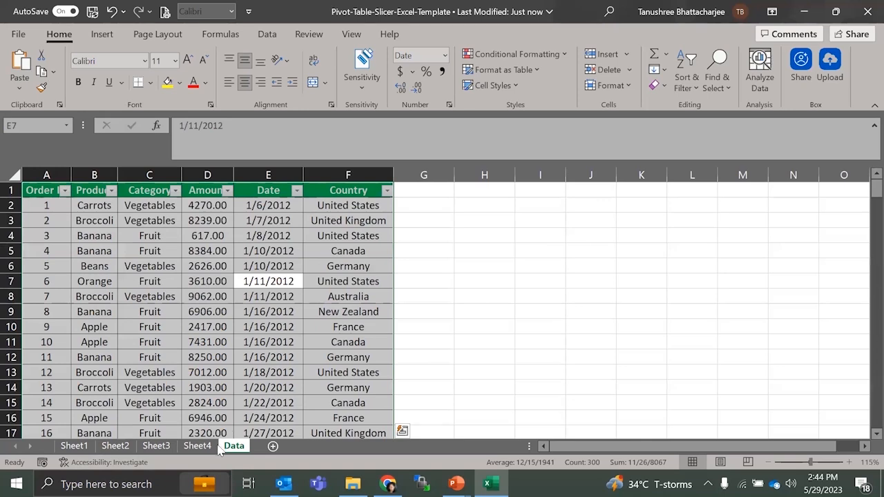
pyautogui.click(198, 445)
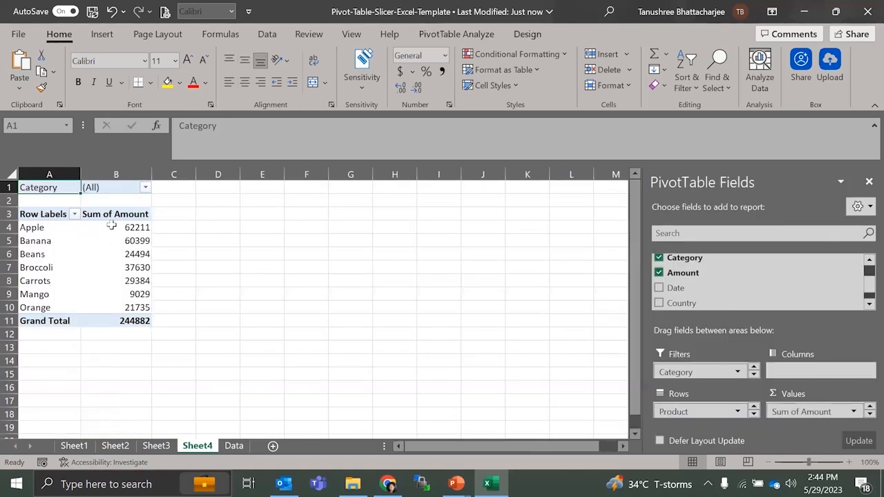
pyautogui.click(145, 188)
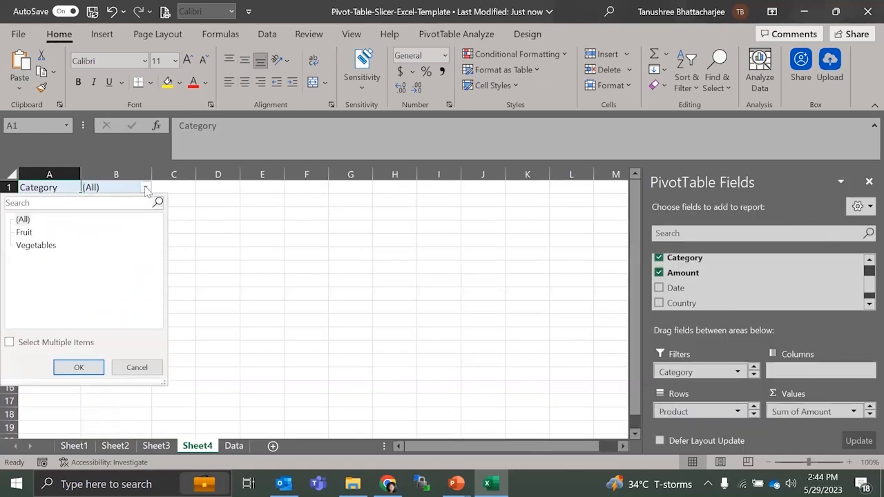
pyautogui.click(27, 233)
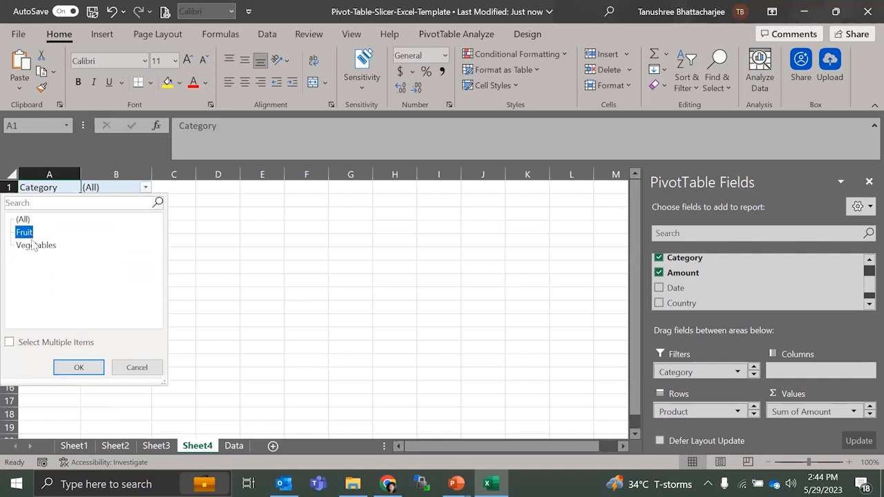
pyautogui.click(78, 367)
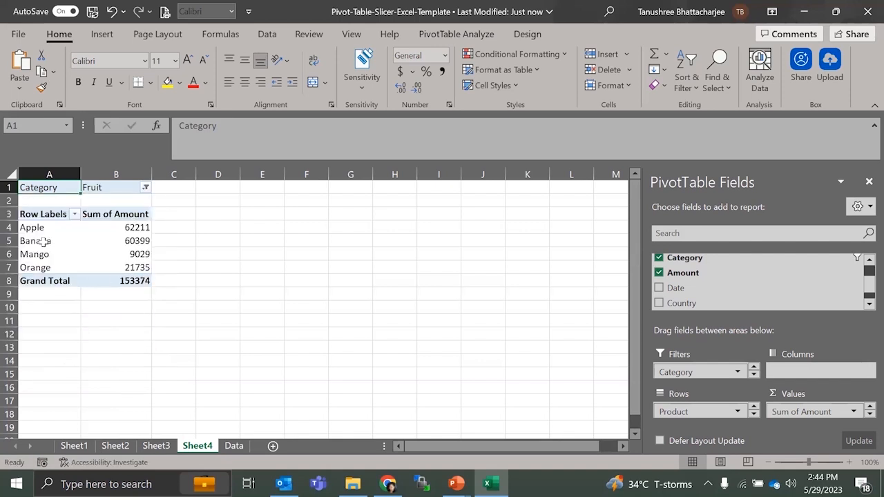
# Switch the PivotTable's Category filter to Vegetables and close the field list.
pyautogui.click(144, 189)
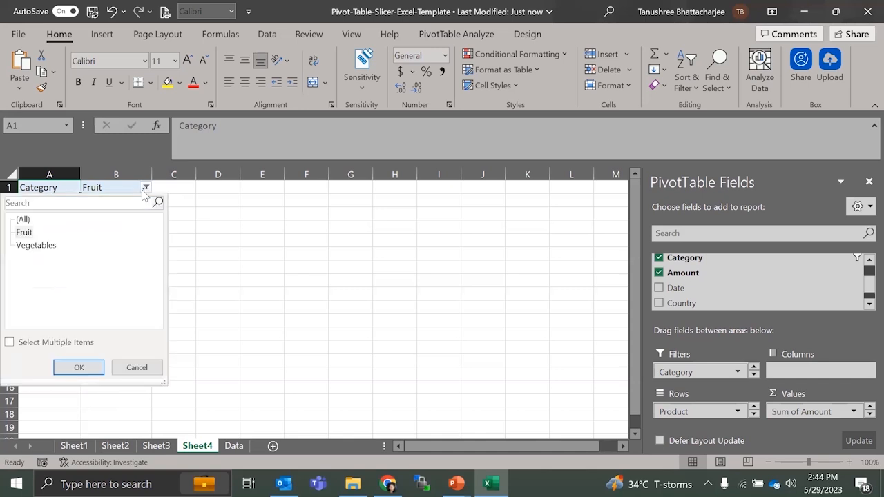
pyautogui.click(26, 246)
pyautogui.click(83, 367)
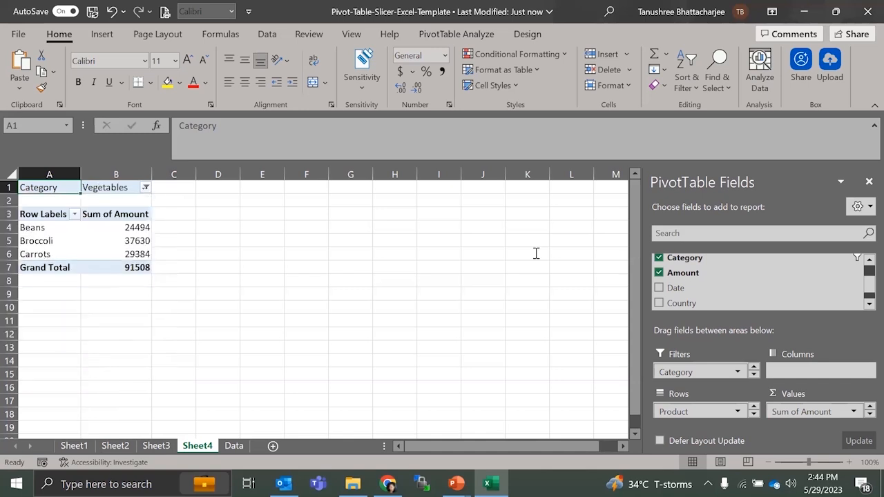
pyautogui.click(869, 181)
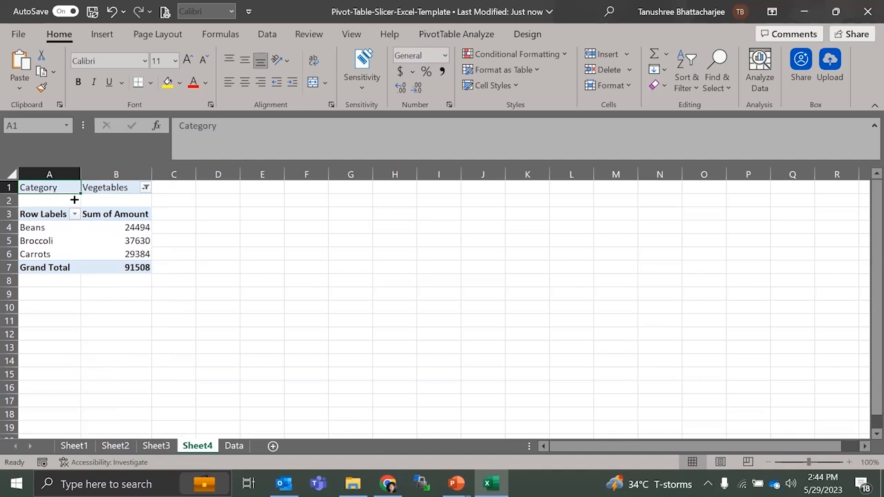
pyautogui.click(33, 231)
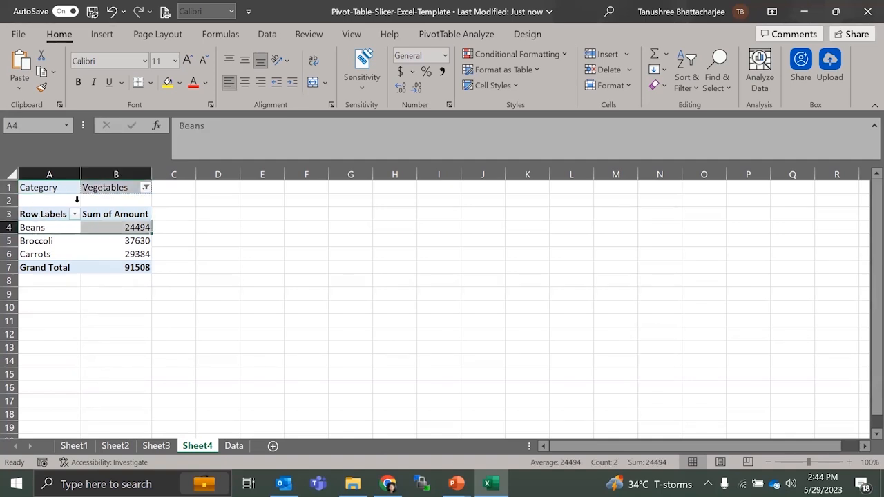
# Allow multiple items in the Category filter and include Fruit together with Vegetables.
pyautogui.click(145, 188)
pyautogui.click(9, 342)
pyautogui.click(18, 234)
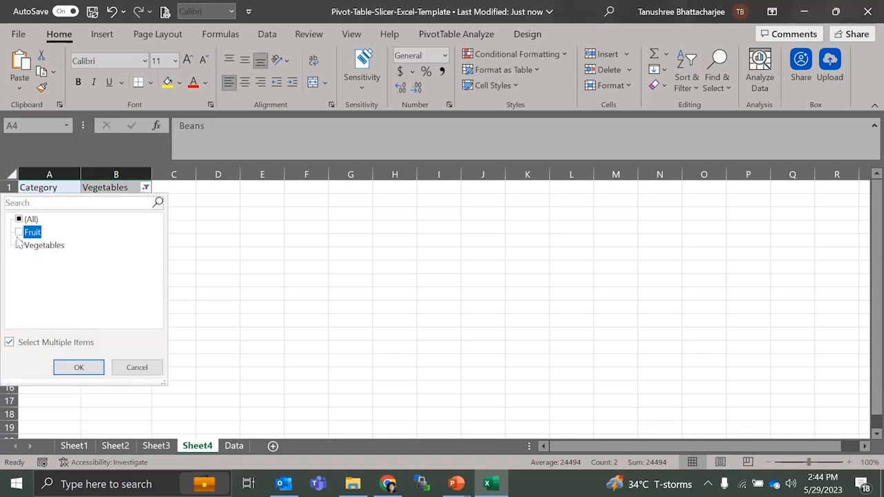
pyautogui.click(79, 366)
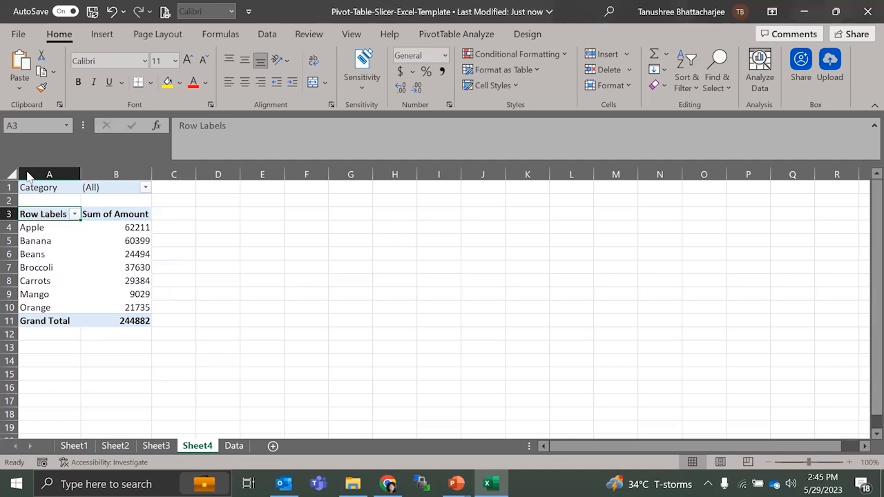
# Show the field list for the PivotTable on Sheet4 again.
pyautogui.click(45, 253)
pyautogui.click(487, 36)
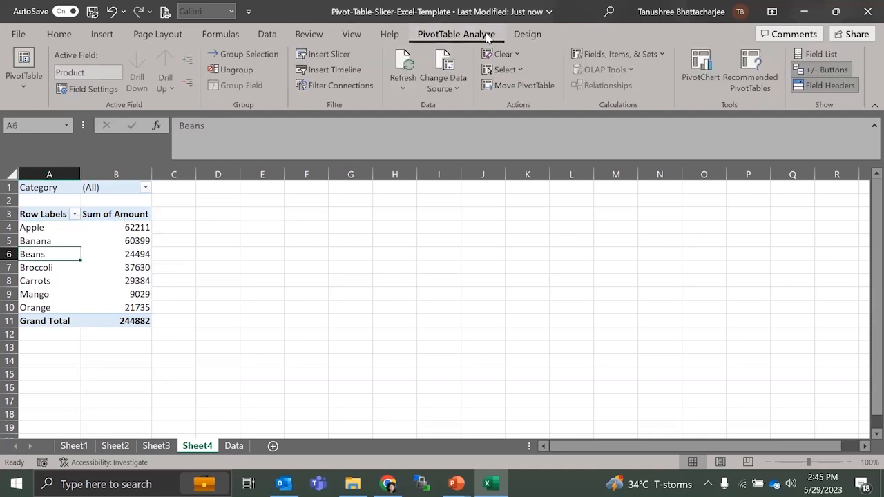
pyautogui.click(821, 54)
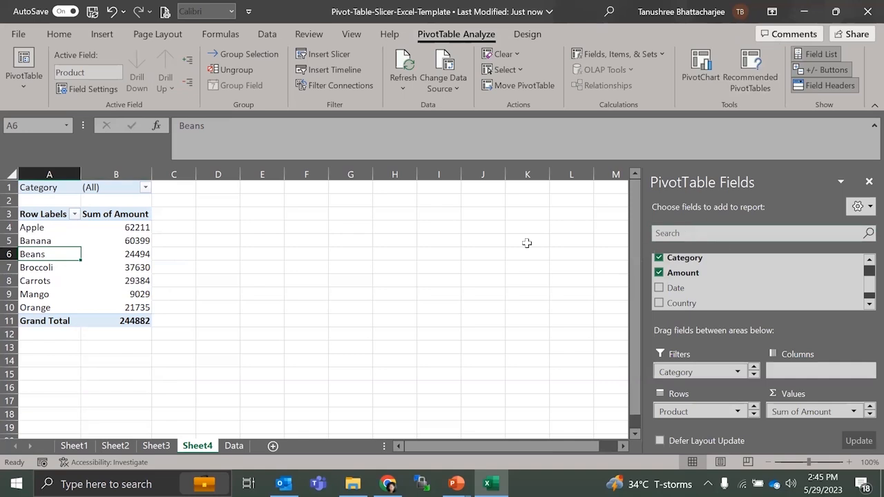
# Insert a Country slicer for the PivotTable and place it beside the table, level with the first row.
pyautogui.click(131, 281)
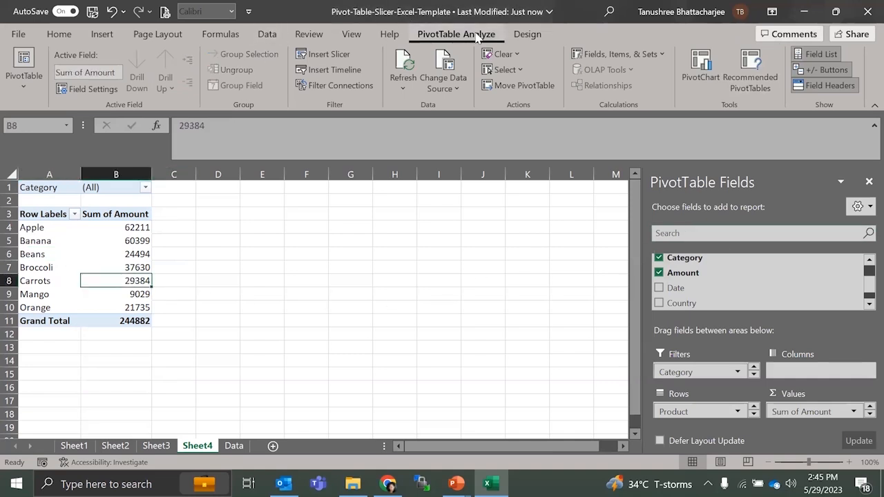
pyautogui.click(324, 54)
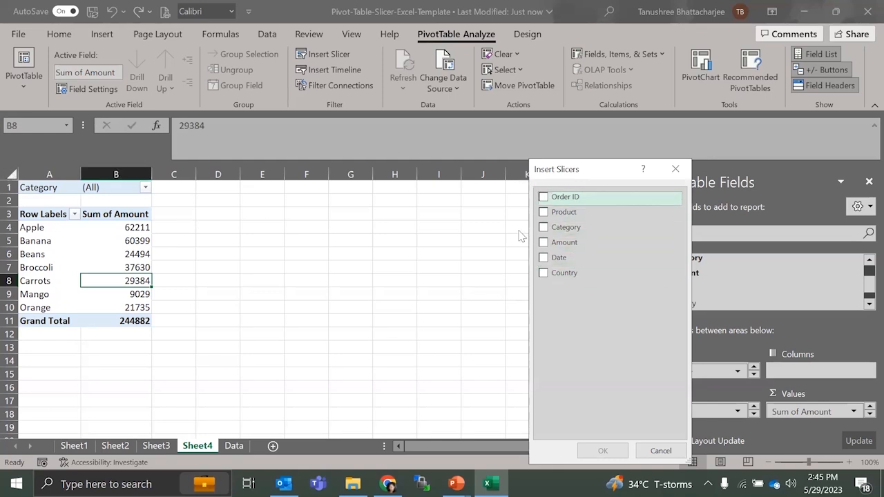
pyautogui.click(545, 274)
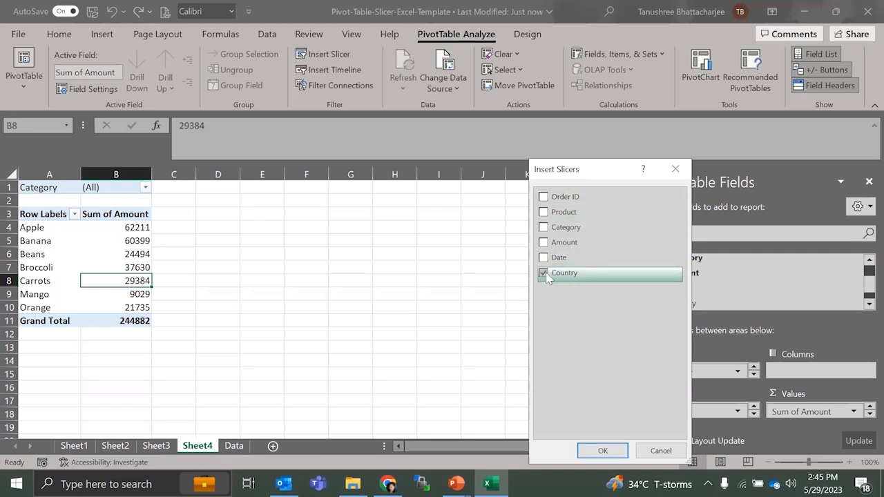
pyautogui.click(602, 451)
pyautogui.moveTo(311, 231); pyautogui.dragTo(271, 190)
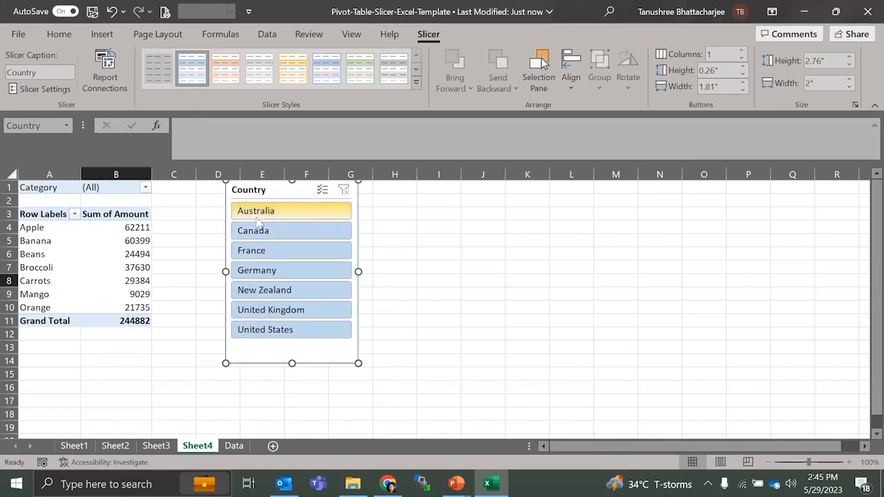
# Filter the PivotTable by Australia, Canada and France in turn with the Country slicer, and clear the slicer's filter.
pyautogui.click(259, 217)
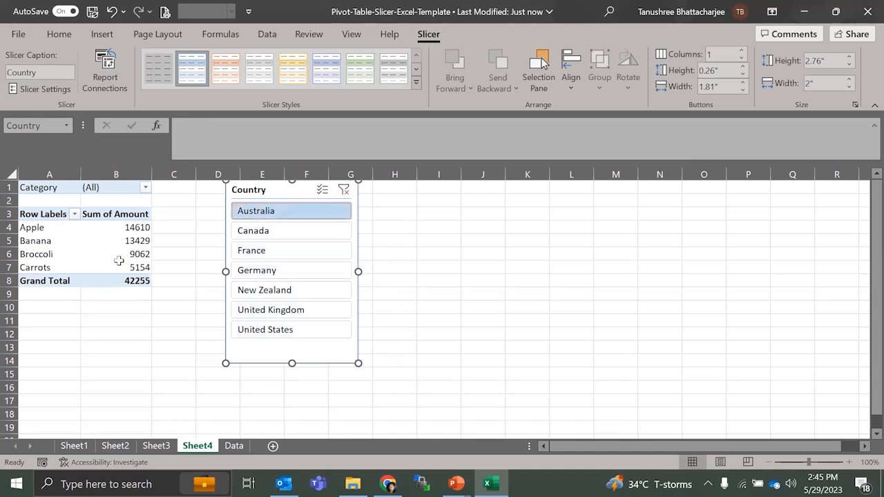
pyautogui.click(271, 233)
pyautogui.click(256, 252)
pyautogui.click(343, 191)
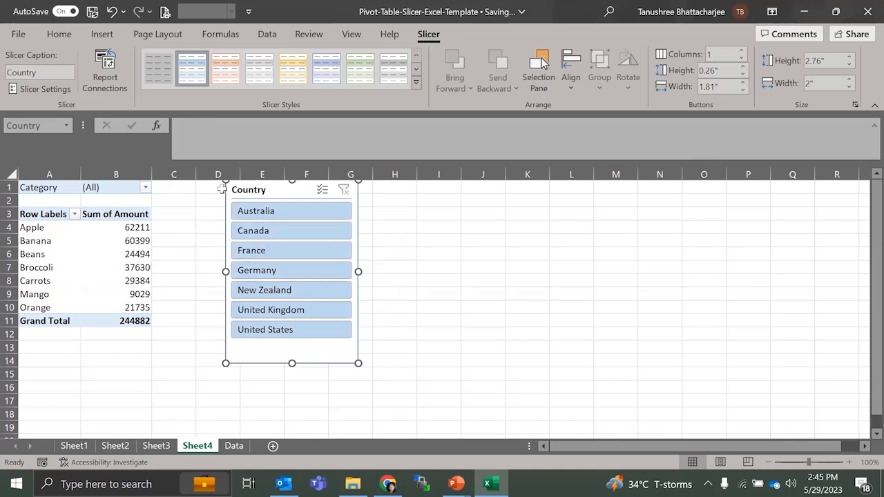
# Insert a pie PivotChart based on the product amounts in the PivotTable.
pyautogui.click(95, 216)
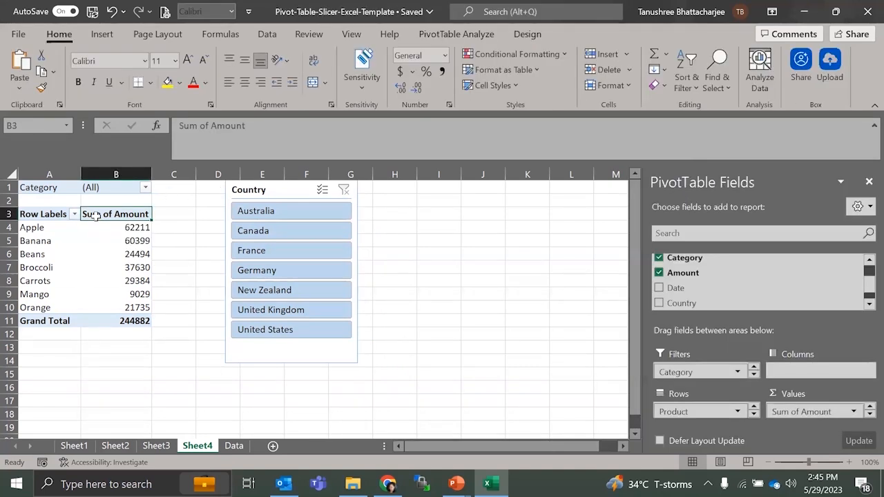
pyautogui.click(461, 36)
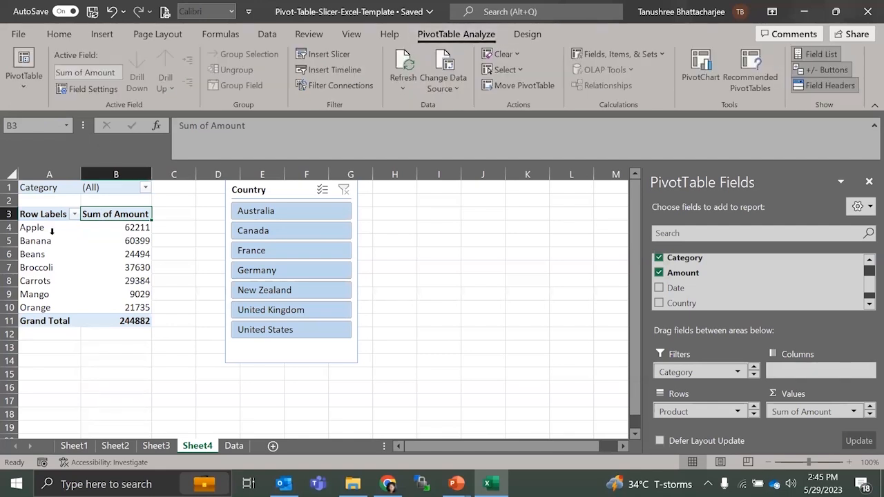
pyautogui.click(66, 296)
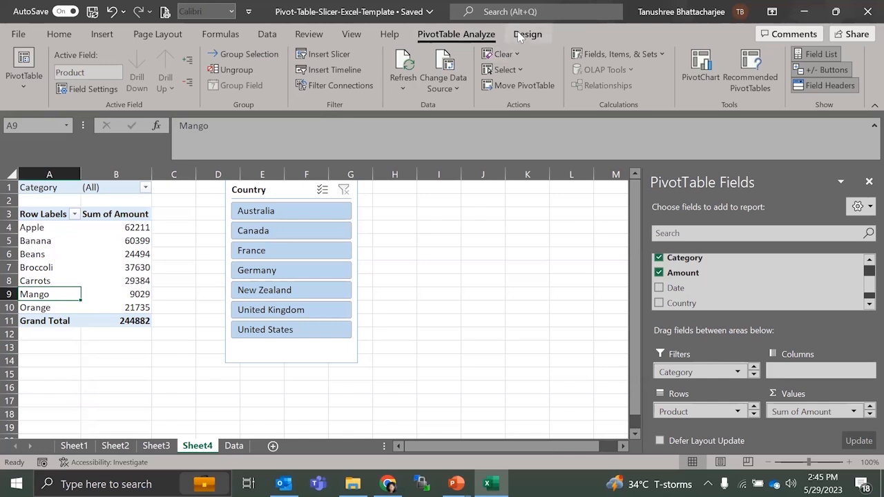
pyautogui.click(701, 66)
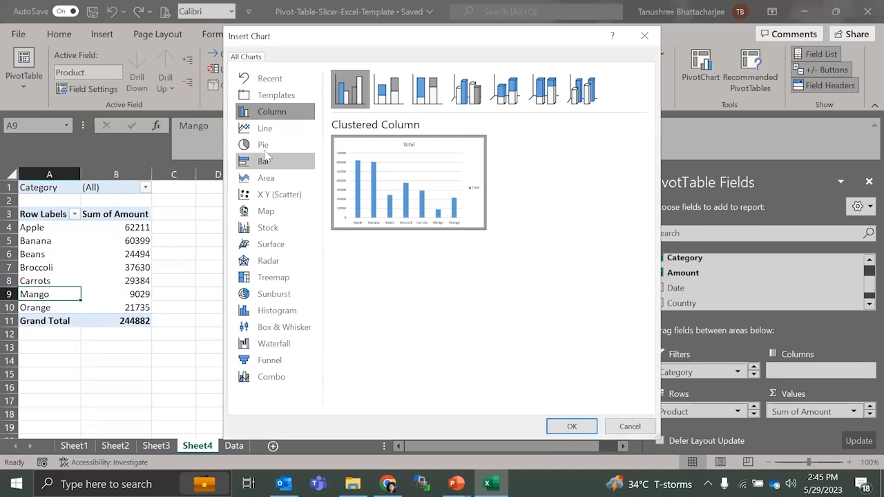
pyautogui.click(283, 147)
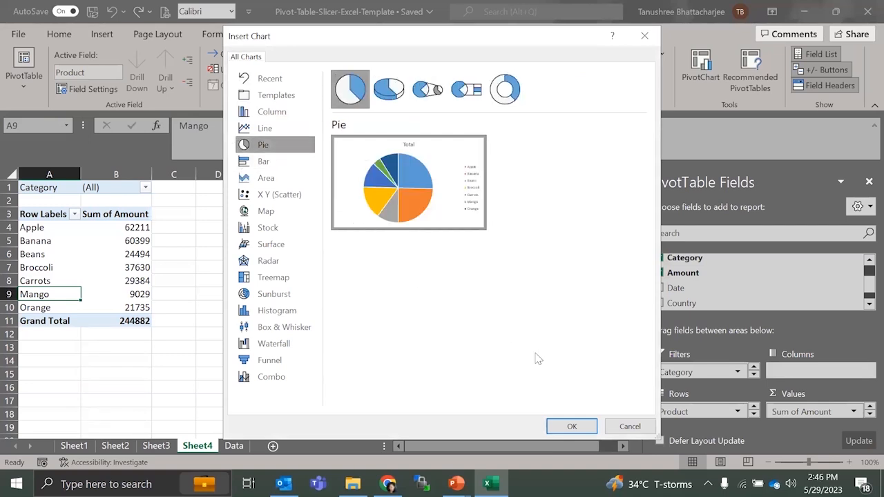
pyautogui.click(559, 426)
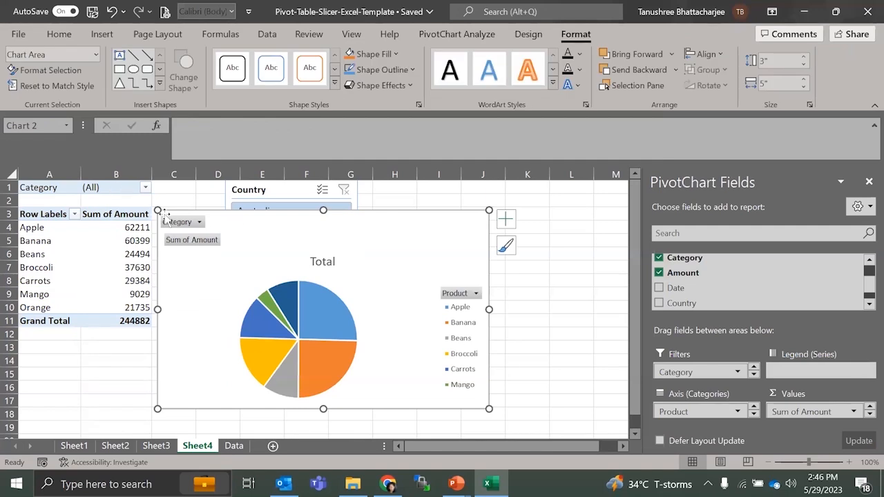
# Shrink the pie chart to about 2.72" high by 3.07" wide and place it next to the Country slicer.
pyautogui.moveTo(158, 211); pyautogui.dragTo(285, 228)
pyautogui.moveTo(366, 237)
pyautogui.mouseDown()
pyautogui.moveTo(458, 197)
pyautogui.moveTo(456, 190)
pyautogui.mouseUp()
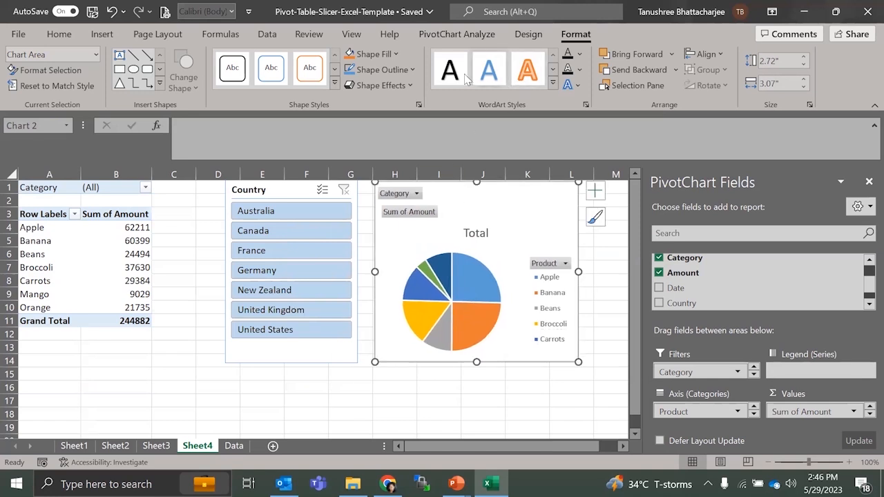
# Apply the solid black theme shape style to the pie chart and add data labels to its slices.
pyautogui.click(334, 83)
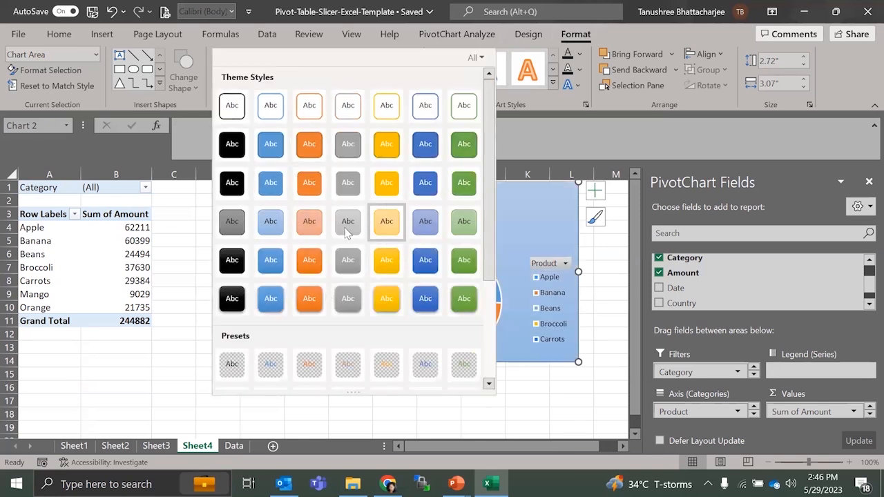
pyautogui.click(232, 149)
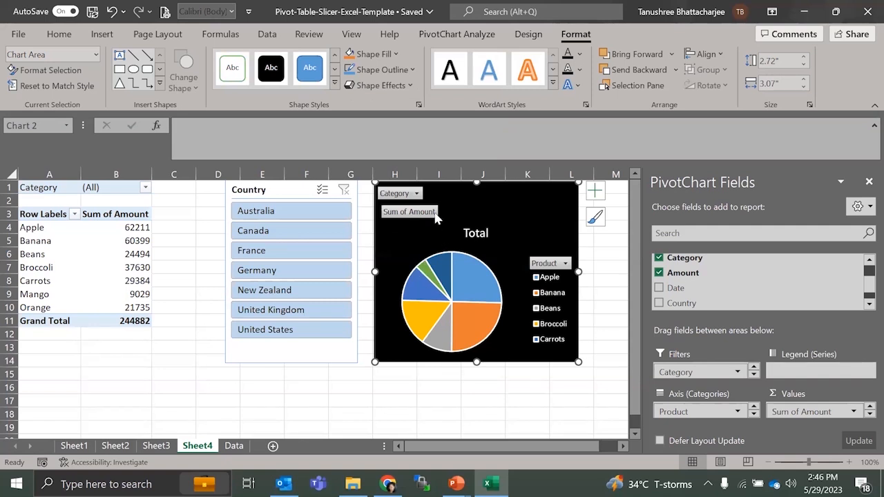
pyautogui.click(598, 192)
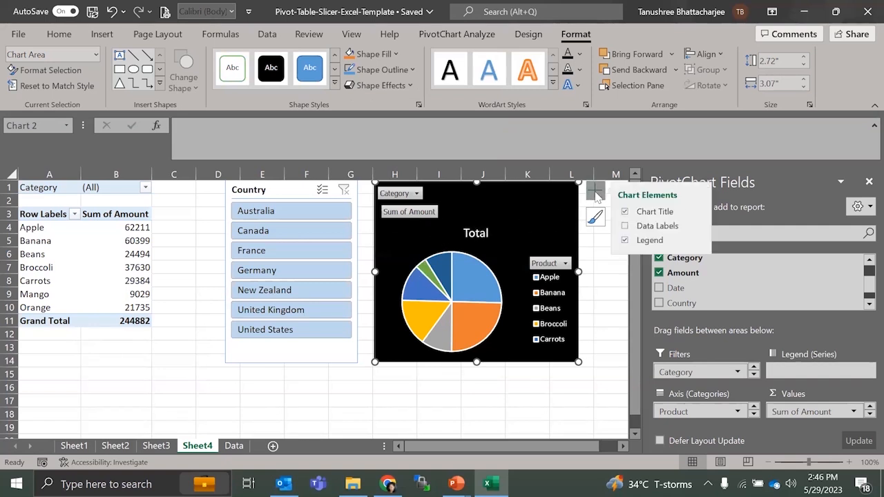
pyautogui.click(626, 227)
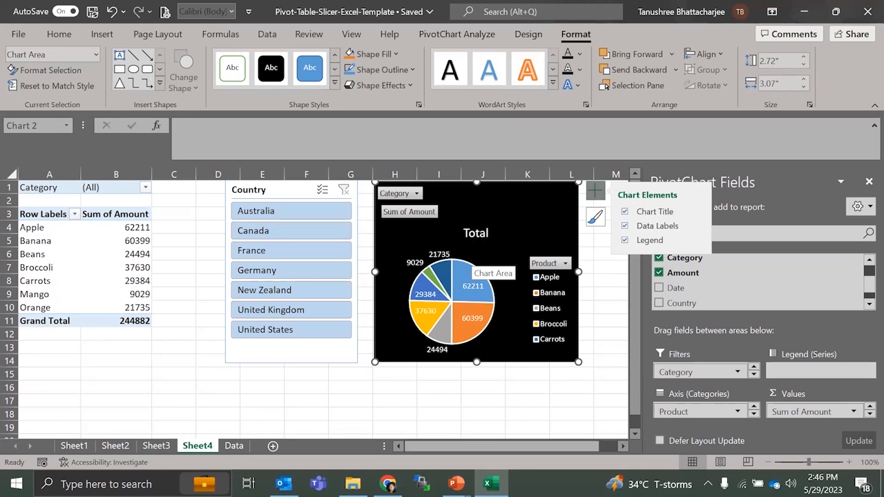
# Switch to the PowerPoint slide show, advance to the Merge Cells slide, and return to the Excel workbook.
pyautogui.moveTo(456, 483)
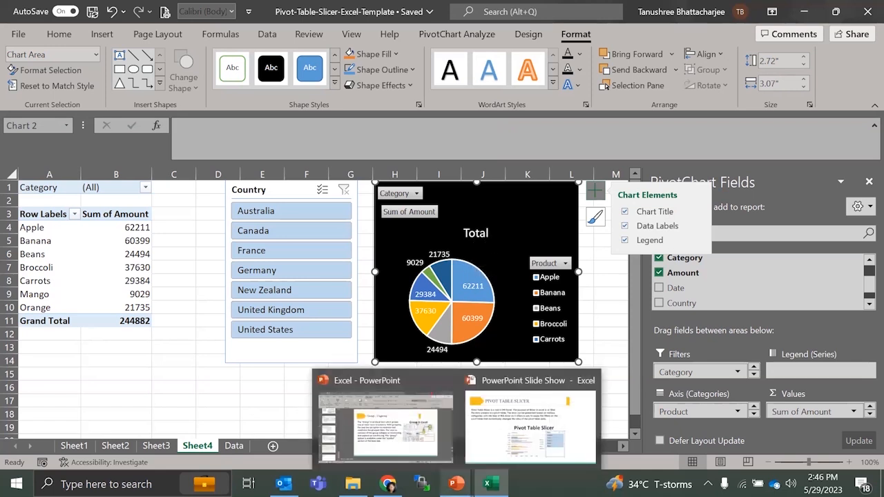
pyautogui.click(501, 433)
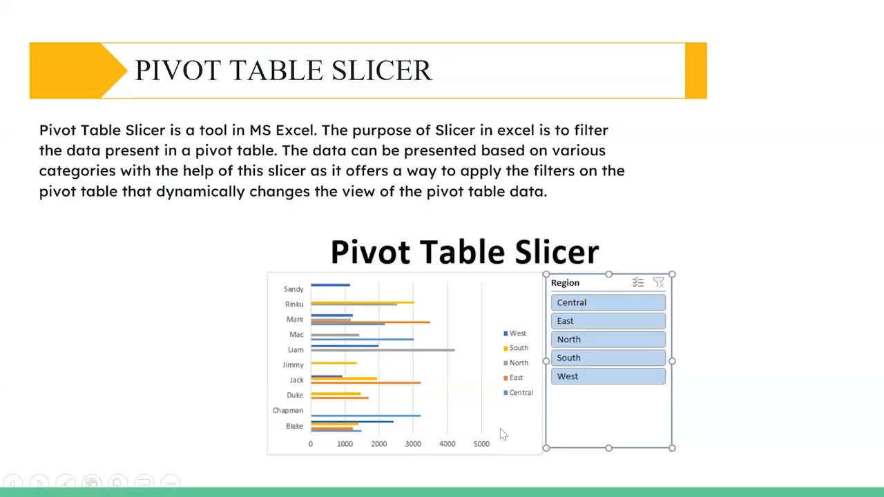
pyautogui.click(500, 430)
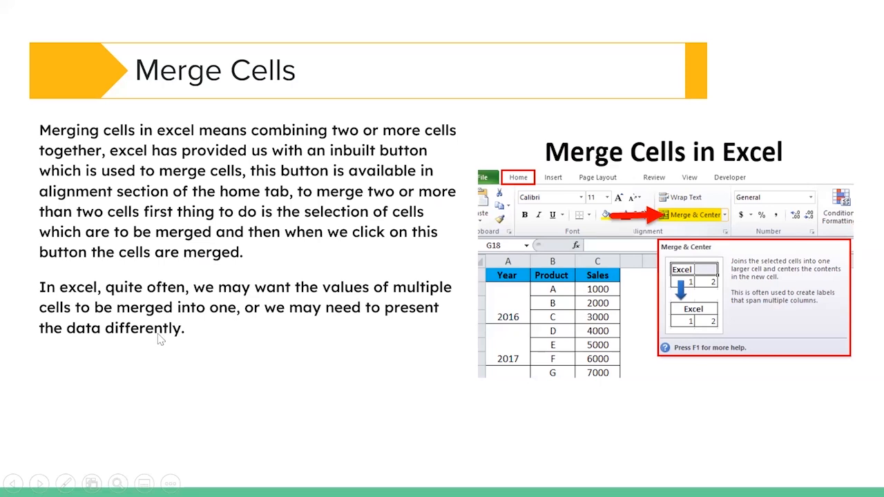
pyautogui.hotkey('alt', 'Tab')
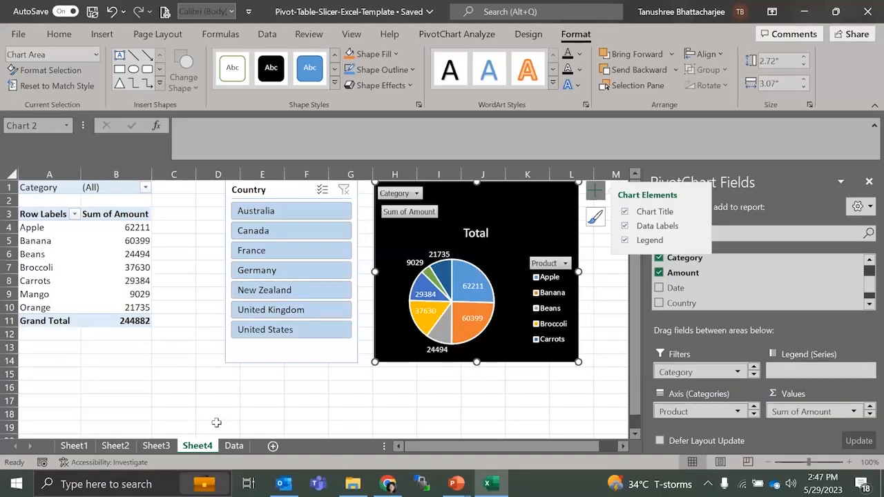
# Insert four blank rows above the PivotTable, starting at row 1.
pyautogui.click(10, 187)
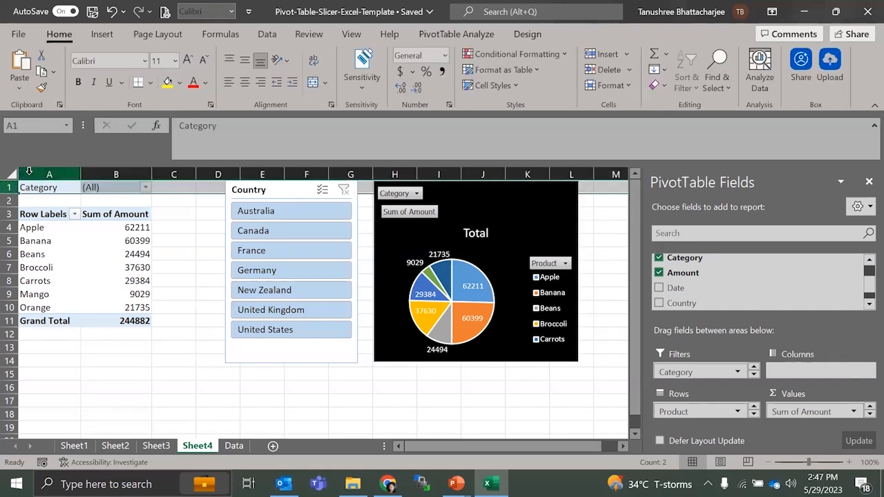
pyautogui.hotkey('ctrl', 'shift', '+')
pyautogui.hotkey('ctrl', 'shift', '+')
pyautogui.hotkey('ctrl', 'shift', '+')
pyautogui.hotkey('ctrl', 'shift', '+')
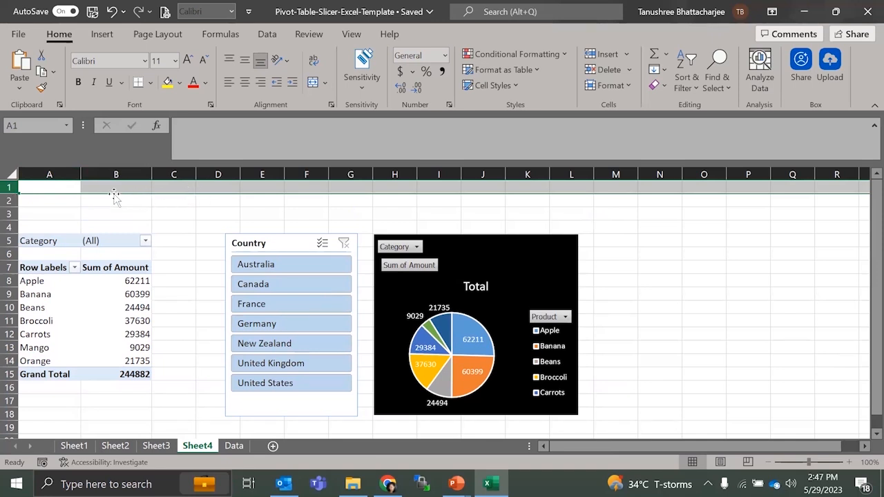
# Enter the title "Pivot Sheet" in cell A1.
pyautogui.click(61, 186)
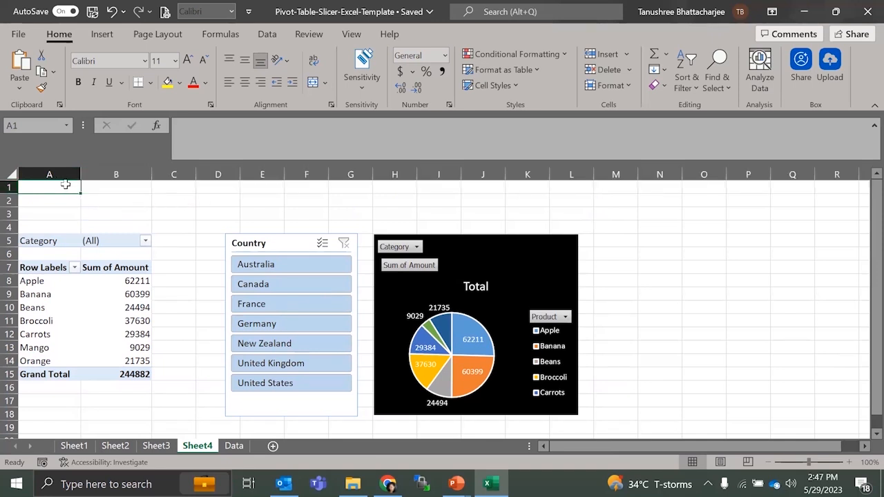
pyautogui.write('Pivot She')
pyautogui.press('Return')
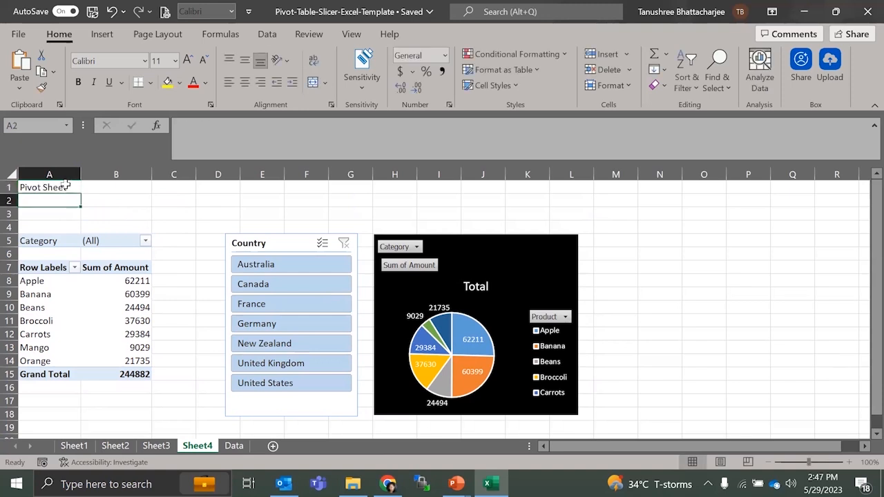
# Merge and center the title across A1:H1, and widen the merged area to A1:N1.
pyautogui.click(65, 186)
pyautogui.moveTo(62, 188); pyautogui.dragTo(413, 186)
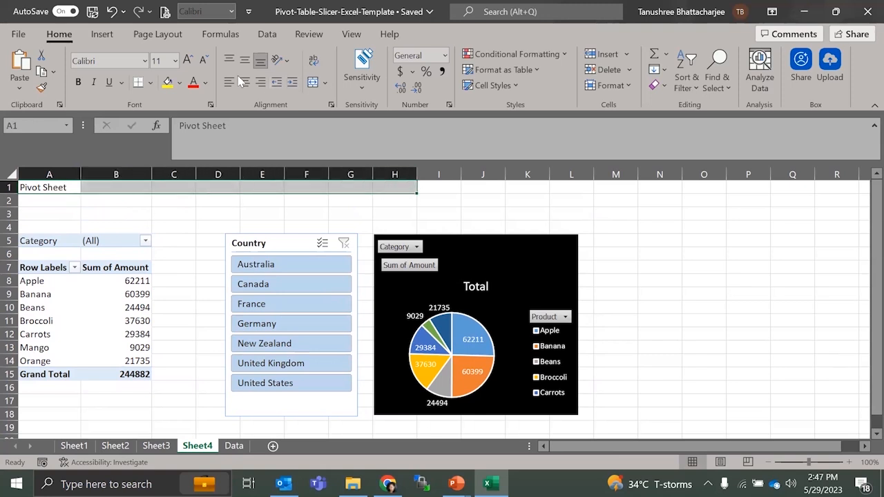
pyautogui.click(312, 83)
pyautogui.moveTo(125, 185); pyautogui.dragTo(653, 185)
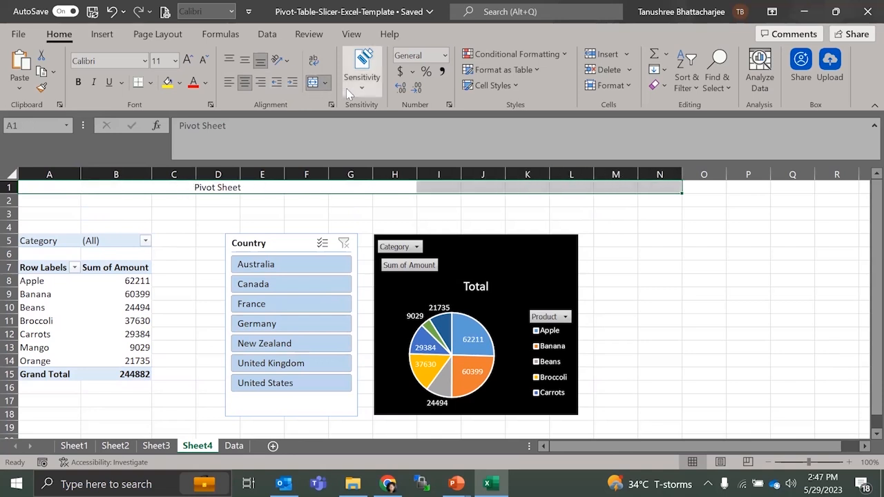
pyautogui.click(312, 83)
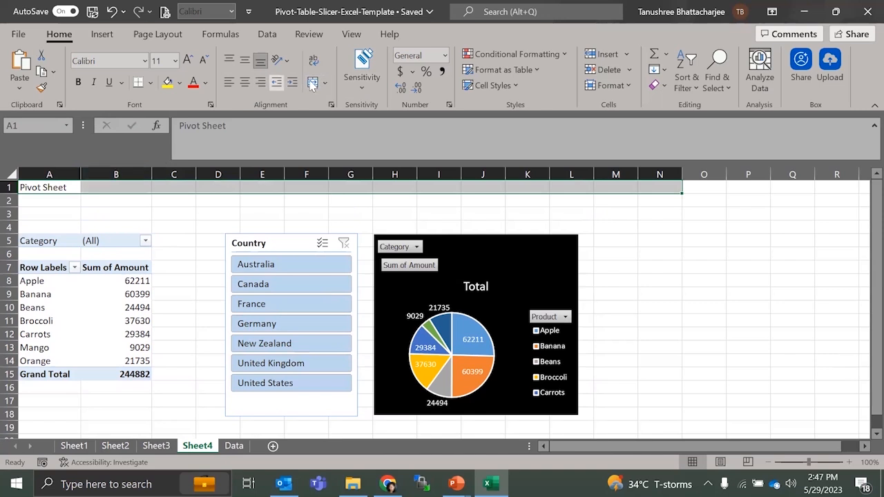
pyautogui.click(312, 83)
# Extend the merged and centered title cell to A1:N3 and set its font size to 36.
pyautogui.moveTo(169, 188); pyautogui.dragTo(168, 212)
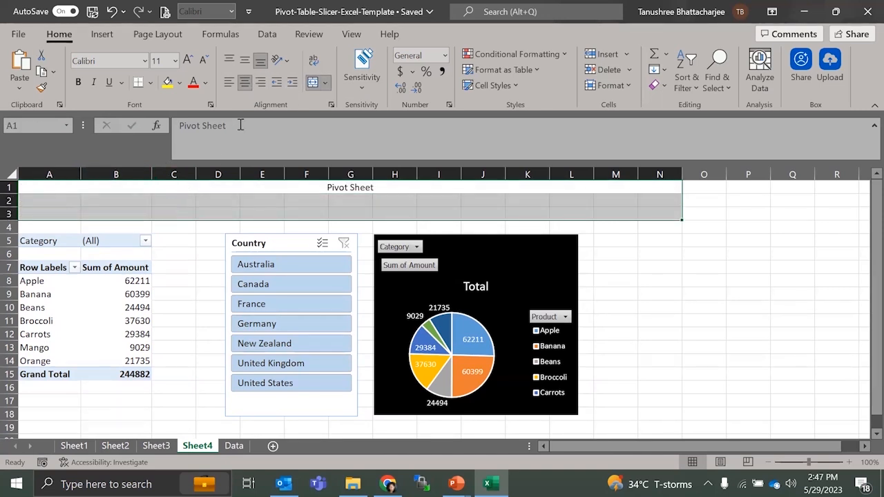
pyautogui.click(313, 83)
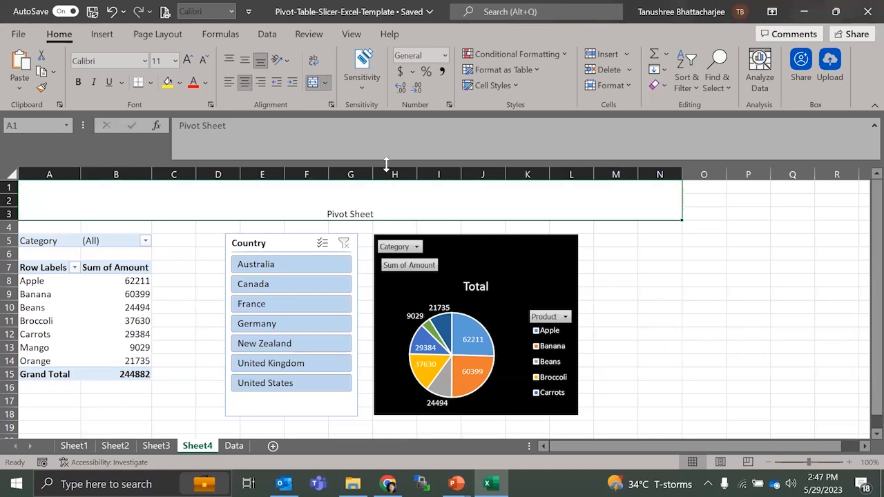
pyautogui.click(175, 61)
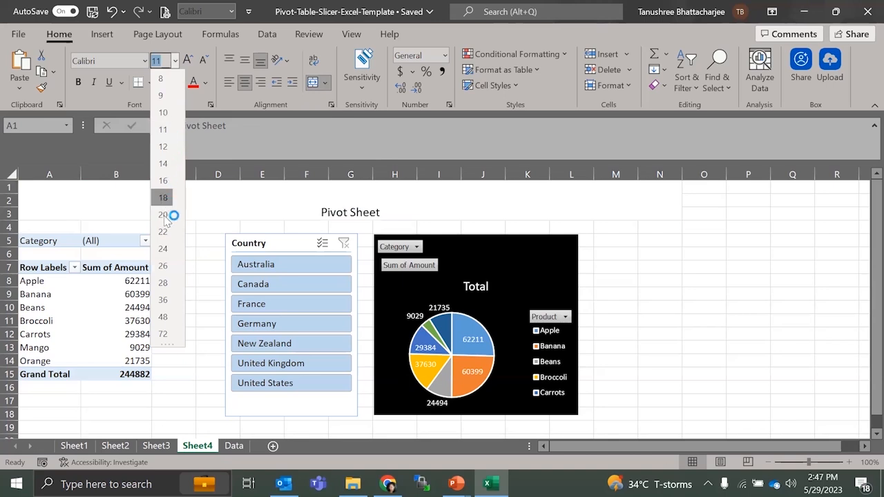
pyautogui.click(169, 299)
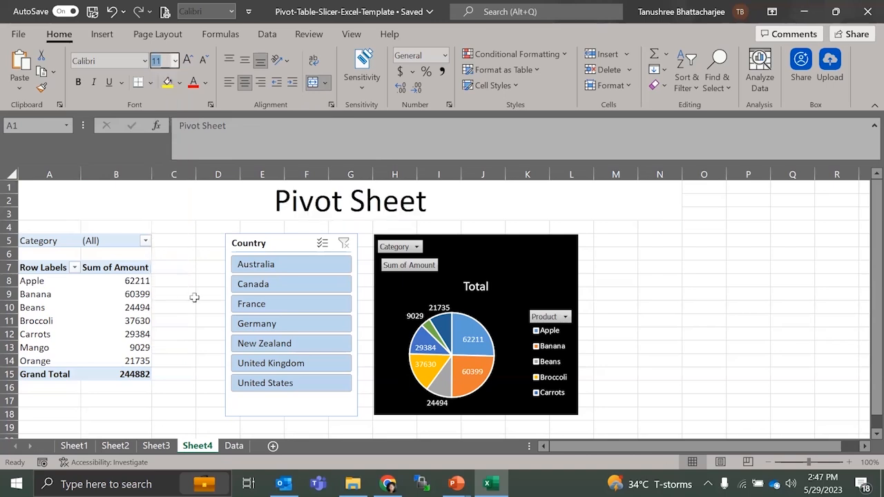
pyautogui.click(684, 294)
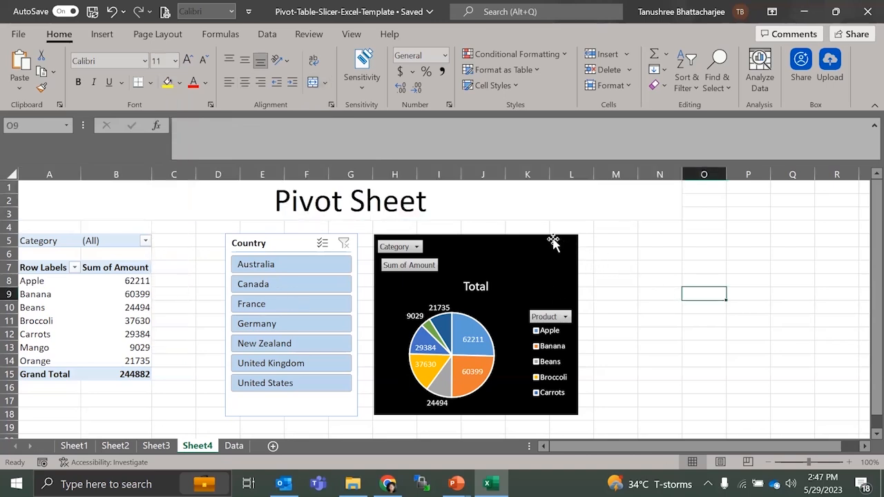